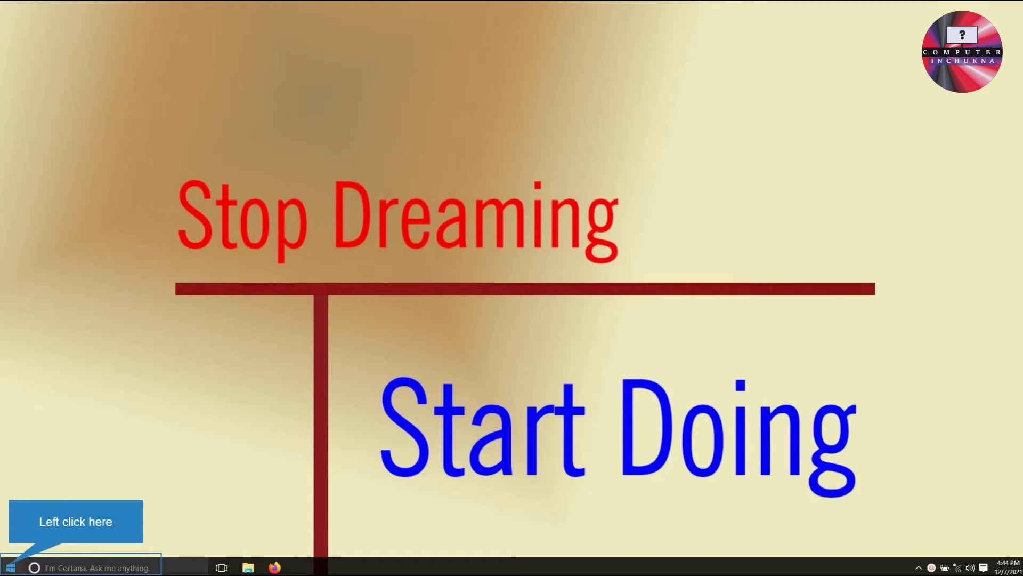
Launch PowerPoint 2016 from the Start menu by searching 'powerpoint' to get a blank presentation.
{"action": "key", "text": "super"}
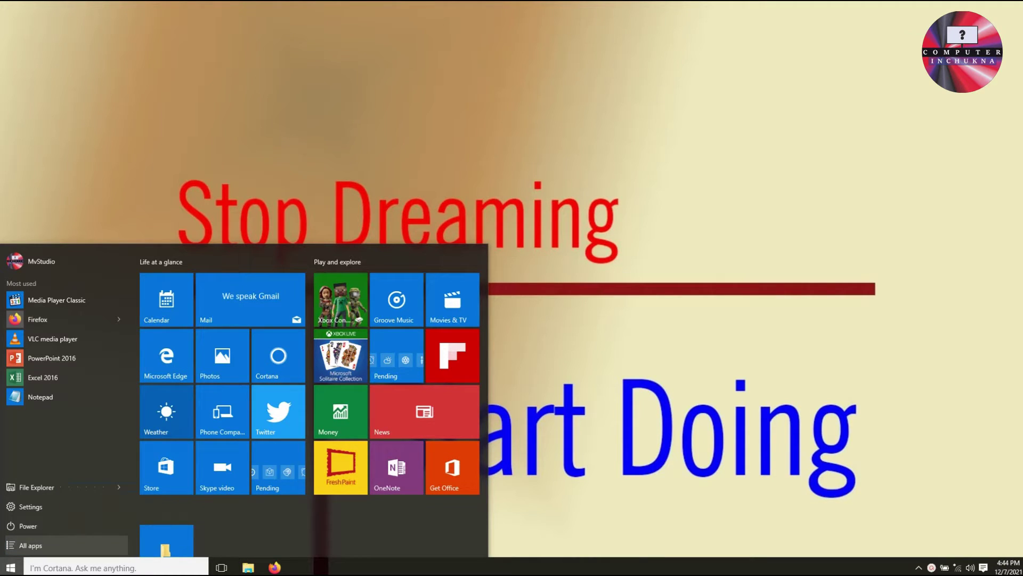
{"action": "left_click", "coordinate": [31, 546]}
{"action": "scroll", "coordinate": [97, 456], "scroll_direction": "down", "scroll_amount": 3}
{"action": "scroll", "coordinate": [97, 456], "scroll_direction": "down", "scroll_amount": 3}
{"action": "scroll", "coordinate": [97, 456], "scroll_direction": "down", "scroll_amount": 3}
{"action": "scroll", "coordinate": [97, 456], "scroll_direction": "down", "scroll_amount": 2}
{"action": "scroll", "coordinate": [97, 456], "scroll_direction": "down", "scroll_amount": 1}
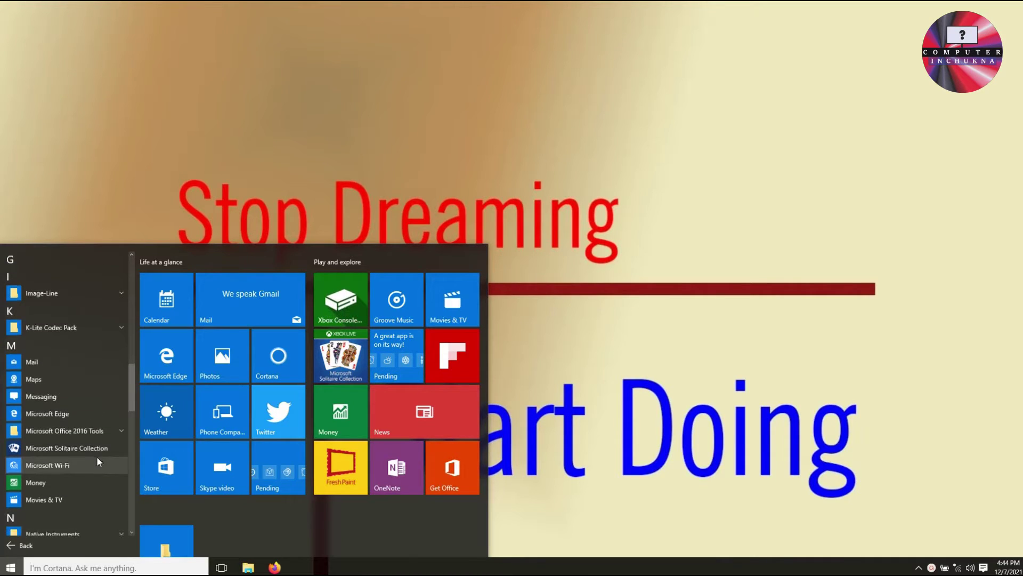
{"action": "scroll", "coordinate": [118, 430], "scroll_direction": "up", "scroll_amount": 10}
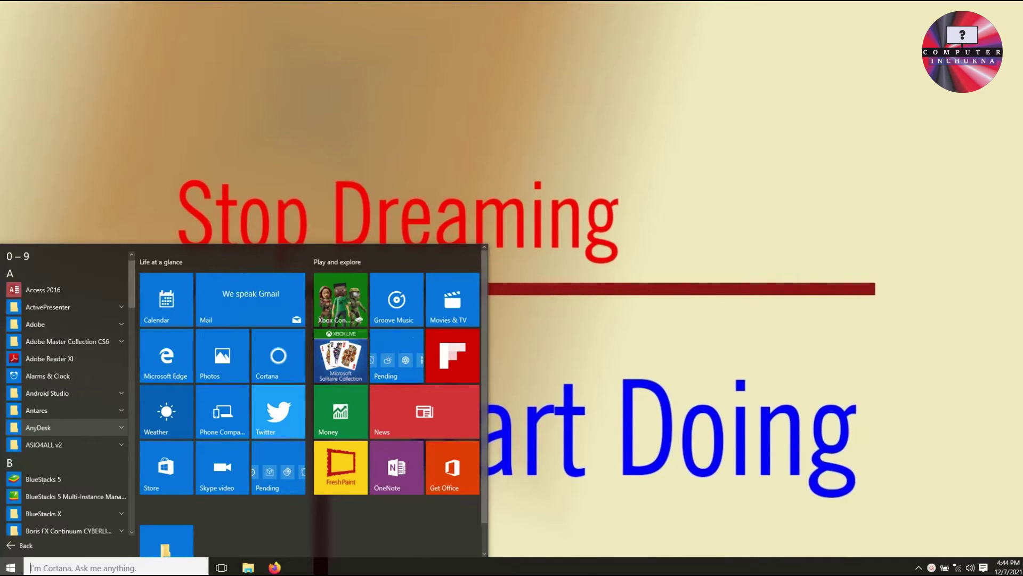
{"action": "scroll", "coordinate": [108, 504], "scroll_direction": "down", "scroll_amount": 10}
{"action": "scroll", "coordinate": [108, 504], "scroll_direction": "down", "scroll_amount": 1}
{"action": "scroll", "coordinate": [132, 497], "scroll_direction": "down", "scroll_amount": 2}
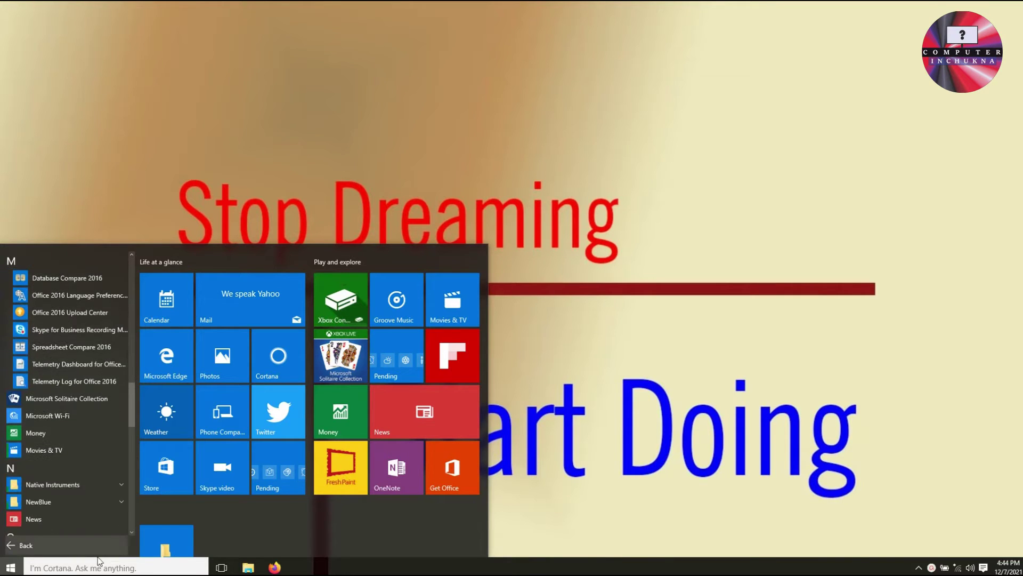
{"action": "type", "text": "powerpoint"}
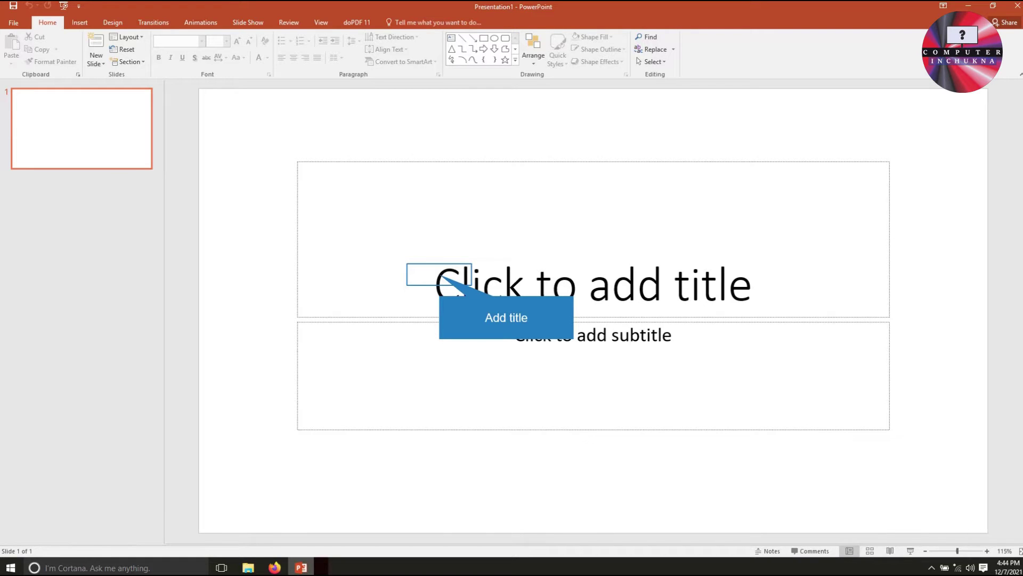
Type the slide title 'COMPUTER INCHUKNA', correcting the mistyped ending.
{"action": "left_click", "coordinate": [439, 275]}
{"action": "type", "text": "COMPUT"}
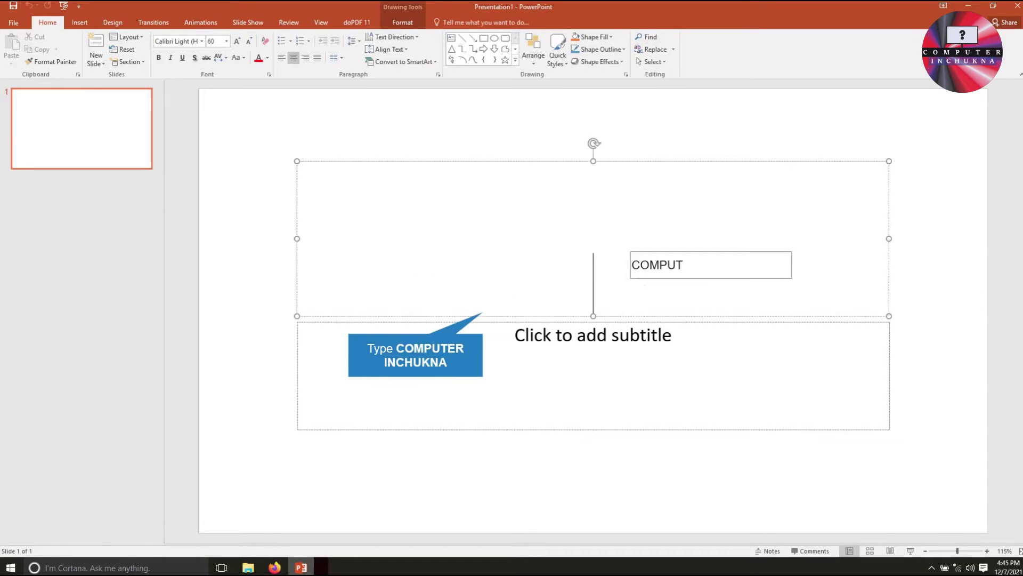
{"action": "type", "text": "ER INCHULA"}
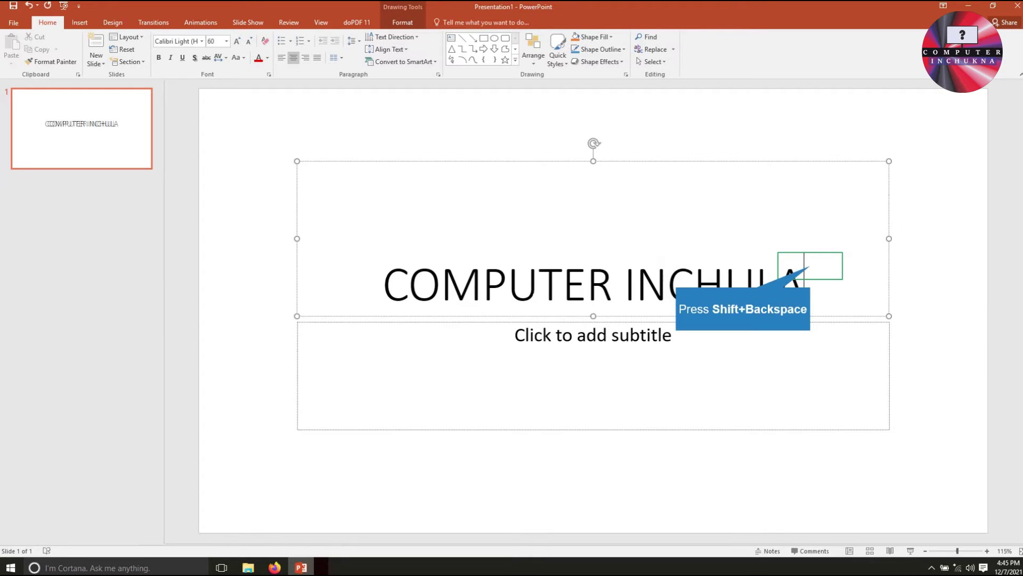
{"action": "key", "text": "shift+BackSpace"}
{"action": "type", "text": "KNA"}
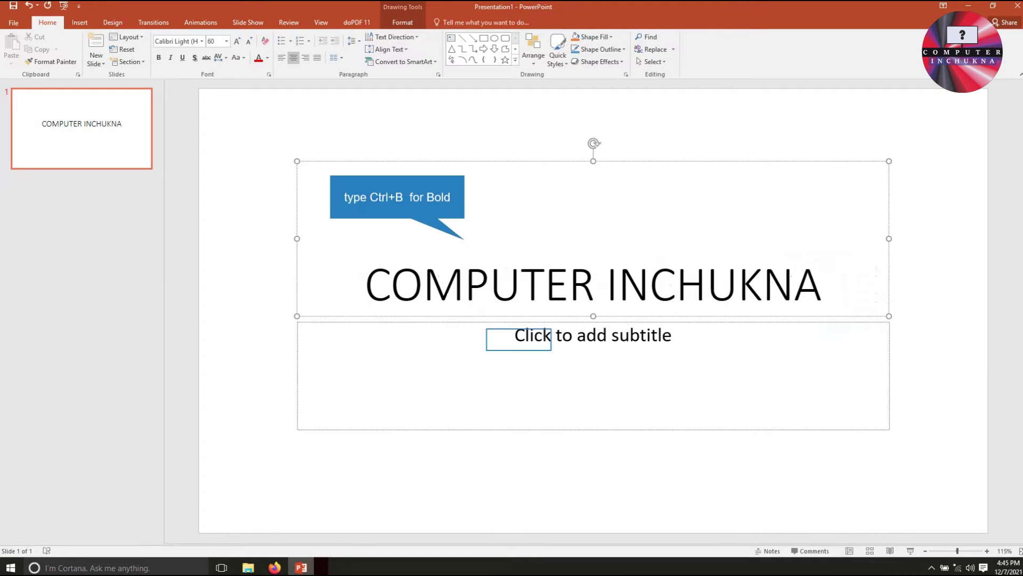
{"action": "key", "text": "ctrl+Return"}
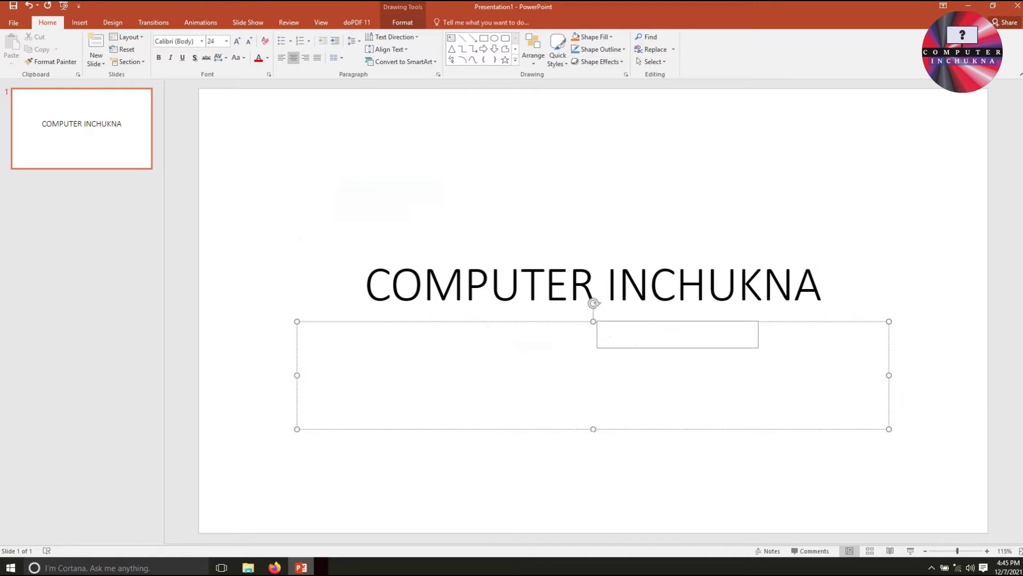
Enter the subtitle 'By Mr. X' on a single line.
{"action": "type", "text": "by"}
{"action": "type", "text": " Mr."}
{"action": "type", "text": "X"}
{"action": "key", "text": "Return"}
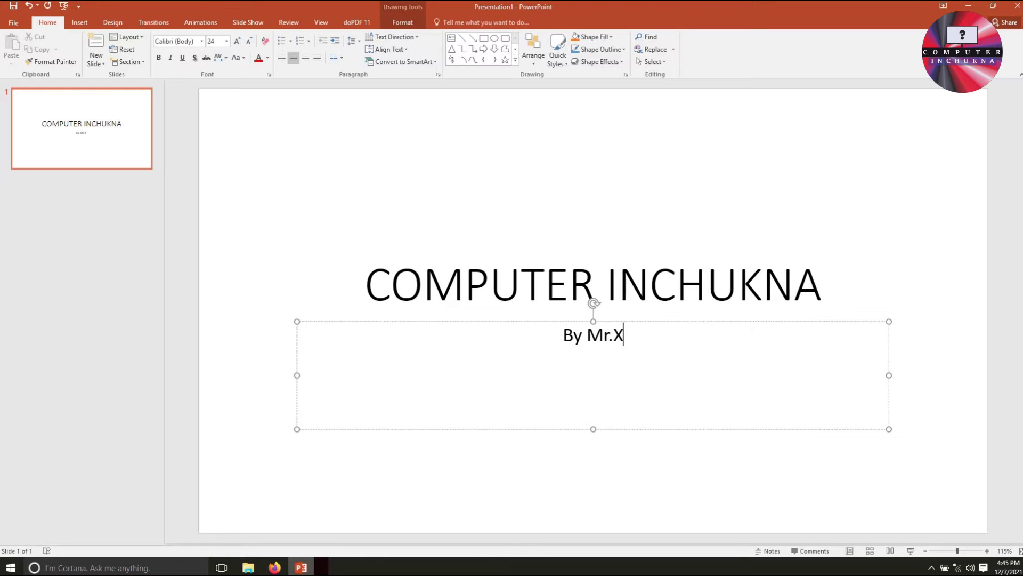
{"action": "key", "text": "BackSpace"}
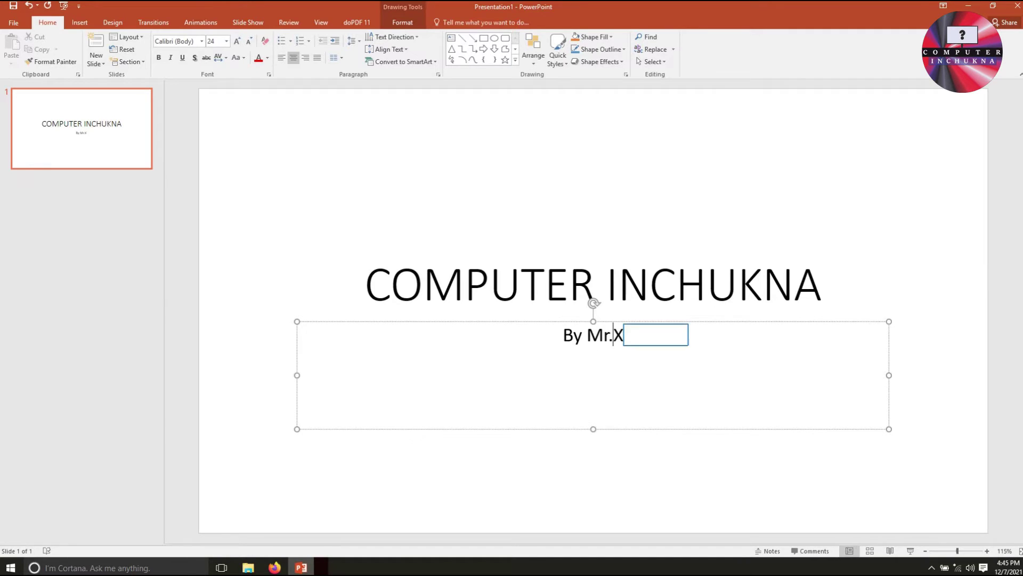
{"action": "type", "text": "X"}
{"action": "left_click", "coordinate": [585, 335]}
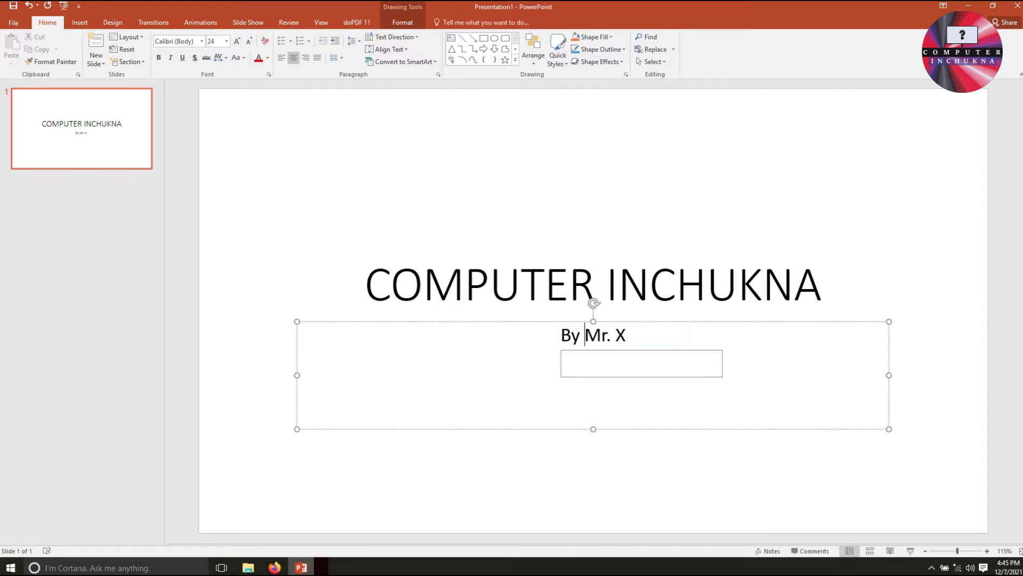
{"action": "key", "text": "Return"}
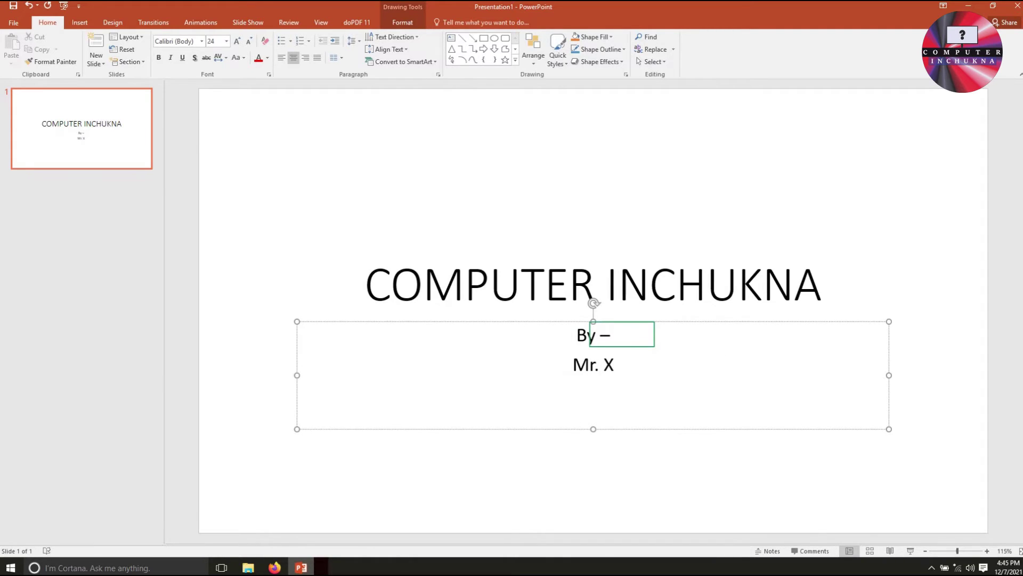
{"action": "key", "text": "Delete"}
{"action": "key", "text": "BackSpace"}
Make the title bold, then remove the bold so it stays regular weight.
{"action": "left_click", "coordinate": [649, 283]}
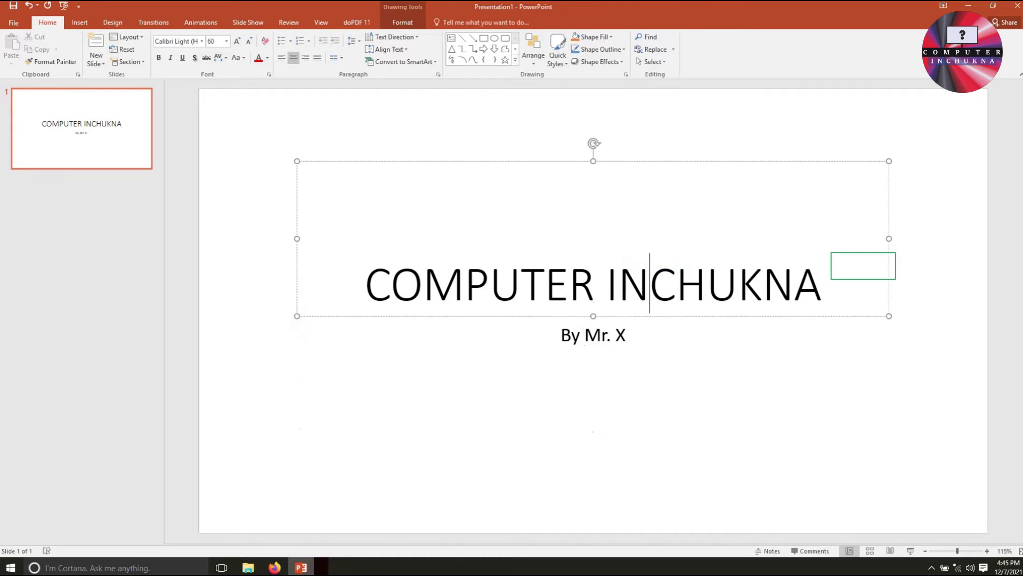
{"action": "key", "text": "ctrl+a"}
{"action": "key", "text": "ctrl+b"}
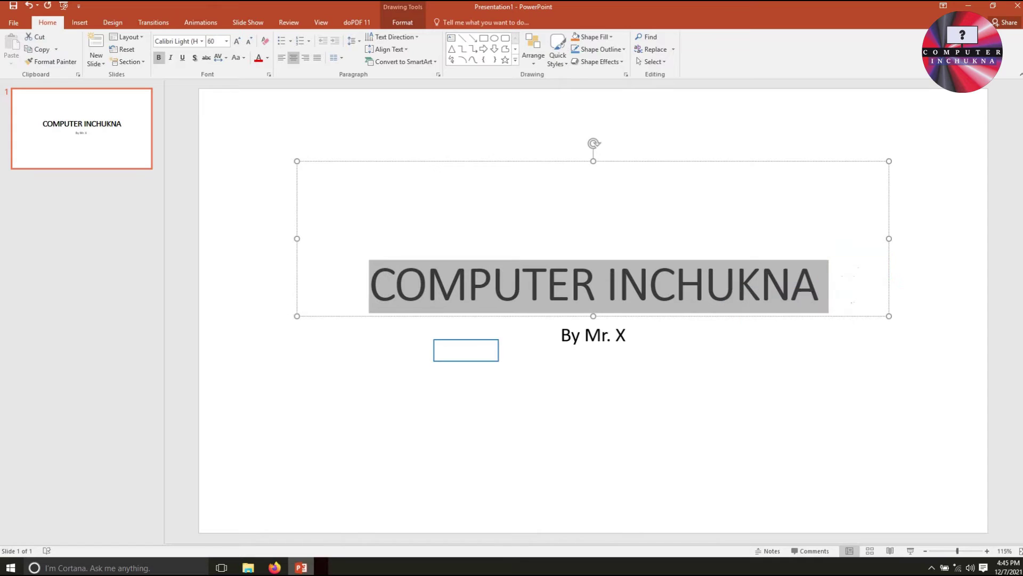
{"action": "left_click", "coordinate": [491, 284]}
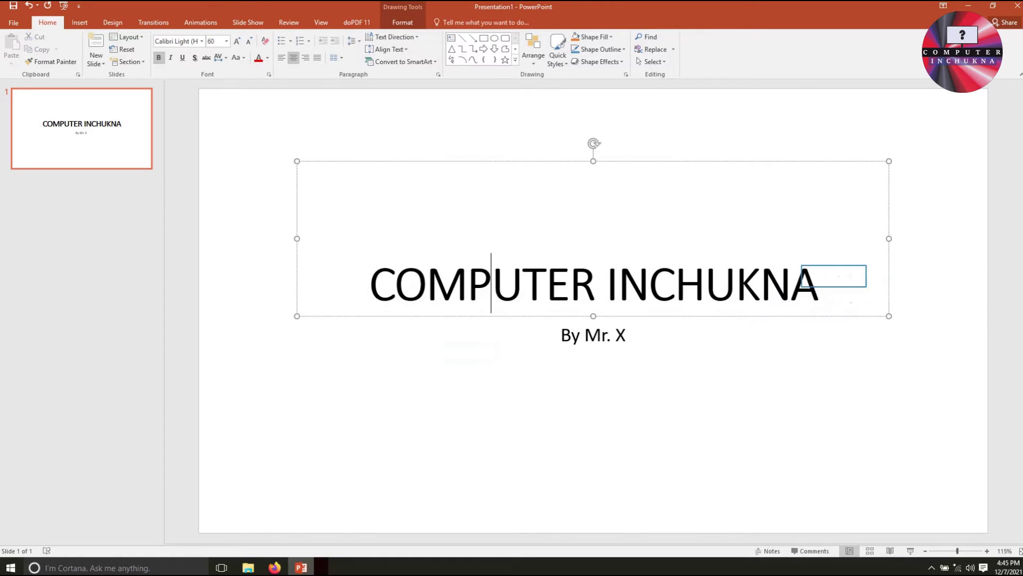
{"action": "key", "text": "ctrl+a"}
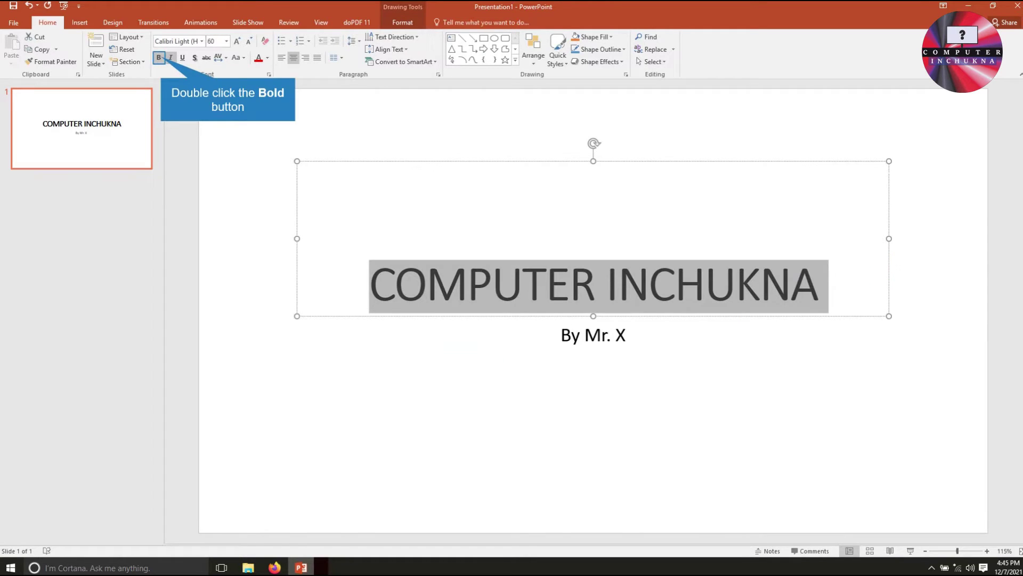
{"action": "double_click", "coordinate": [159, 58]}
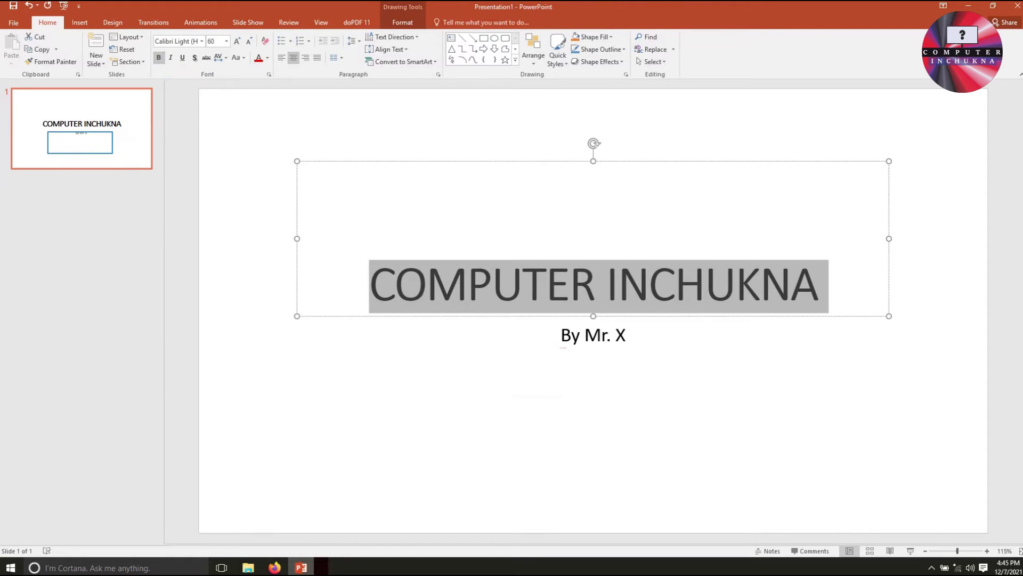
{"action": "right_click", "coordinate": [81, 143]}
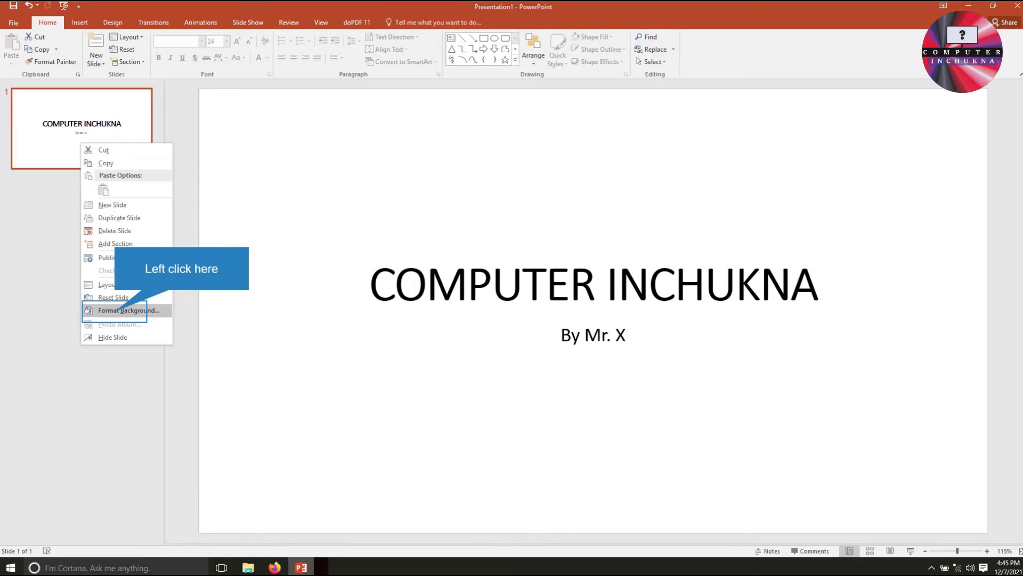
Fill the title slide background with the orange Medium Gradient – Accent 2 radial preset.
{"action": "left_click", "coordinate": [128, 310]}
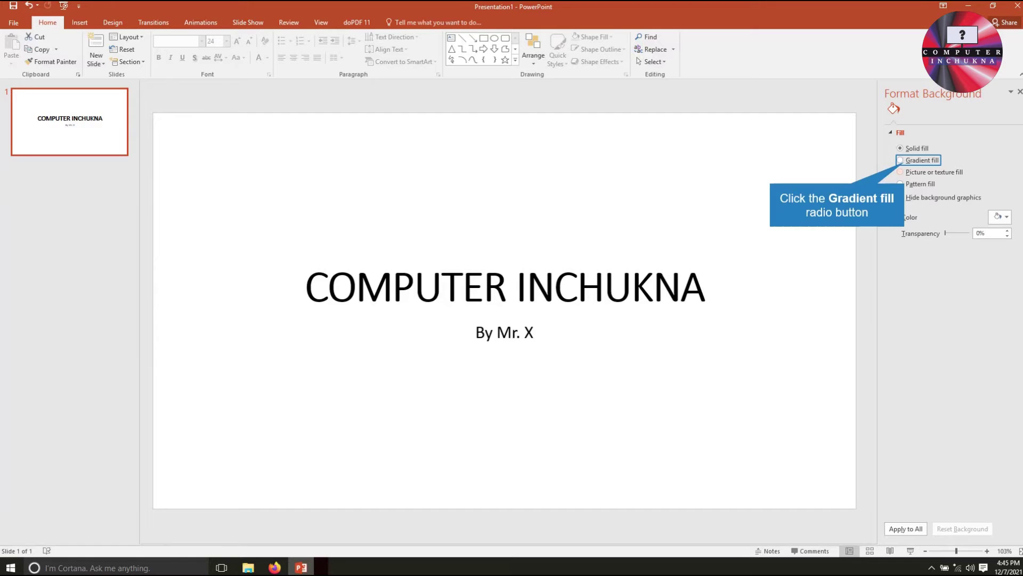
{"action": "left_click", "coordinate": [900, 160]}
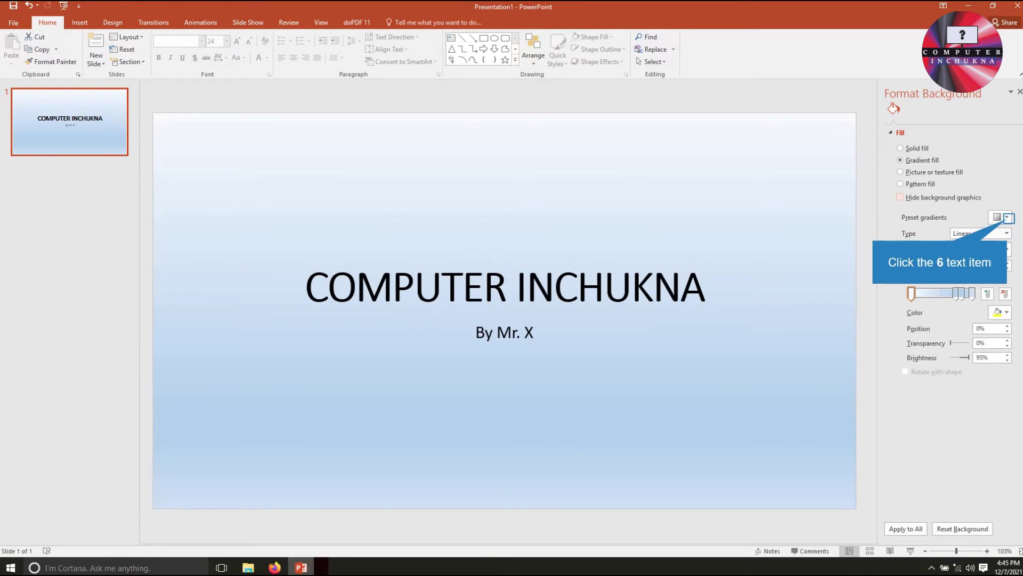
{"action": "left_click", "coordinate": [1008, 217]}
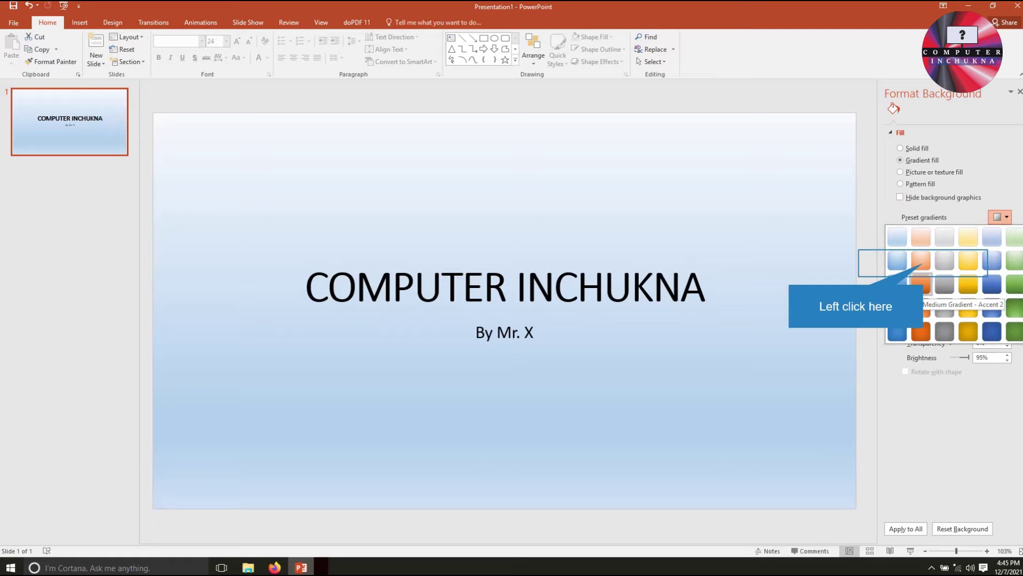
{"action": "left_click", "coordinate": [921, 285]}
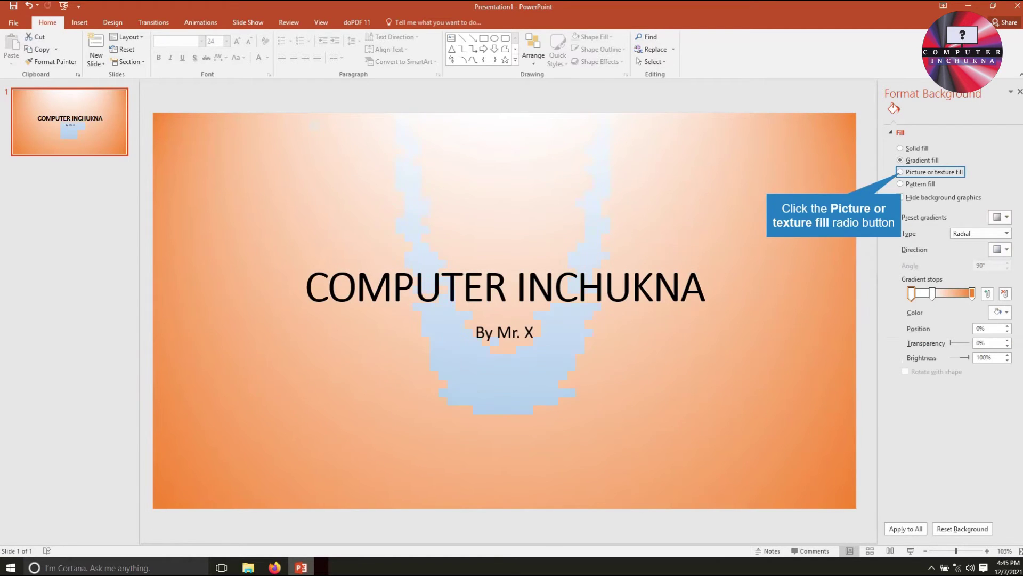
Try several pattern fills, then set a papyrus texture background with background graphics hidden.
{"action": "left_click", "coordinate": [900, 172]}
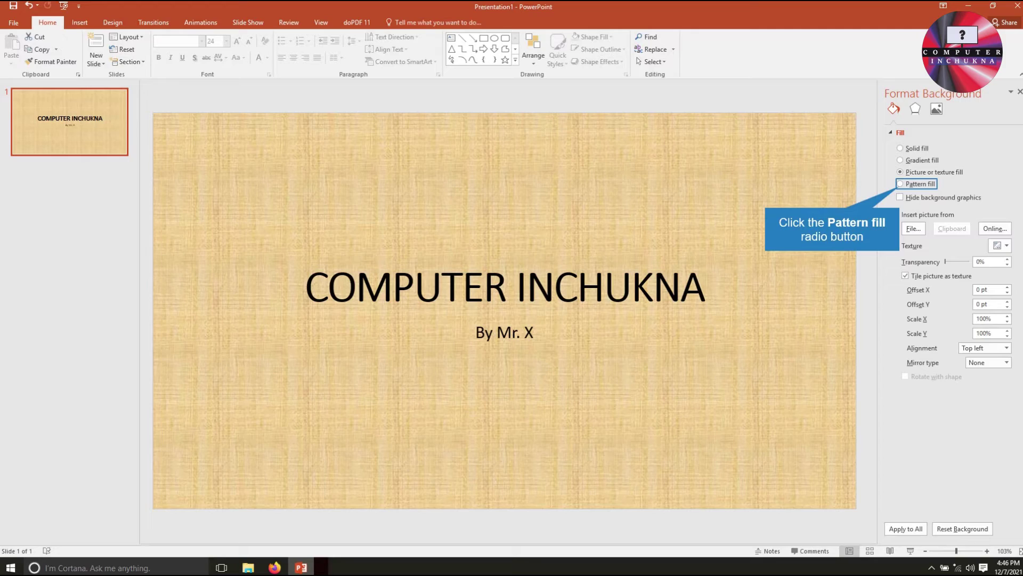
{"action": "left_click", "coordinate": [900, 183]}
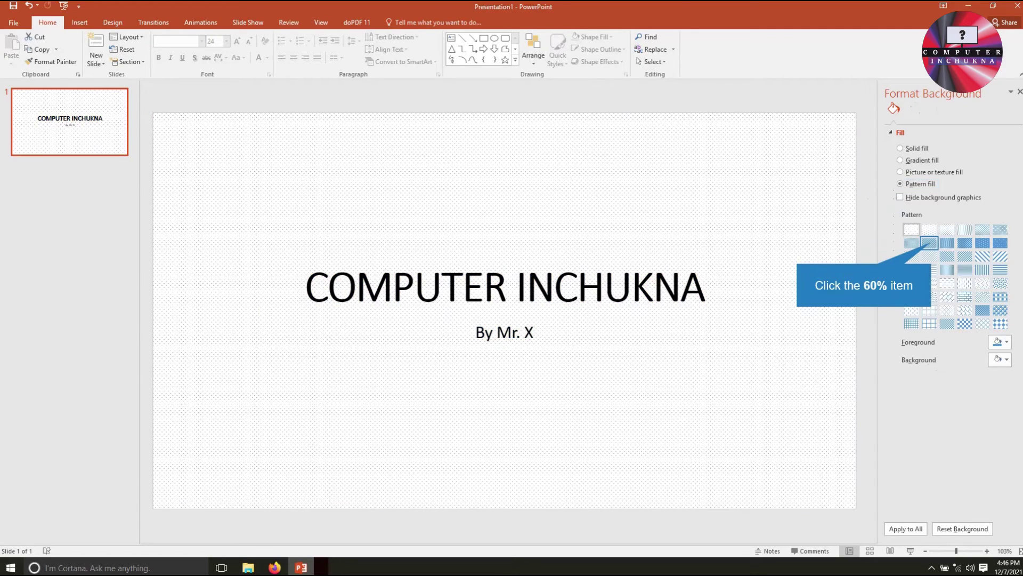
{"action": "left_click", "coordinate": [929, 243]}
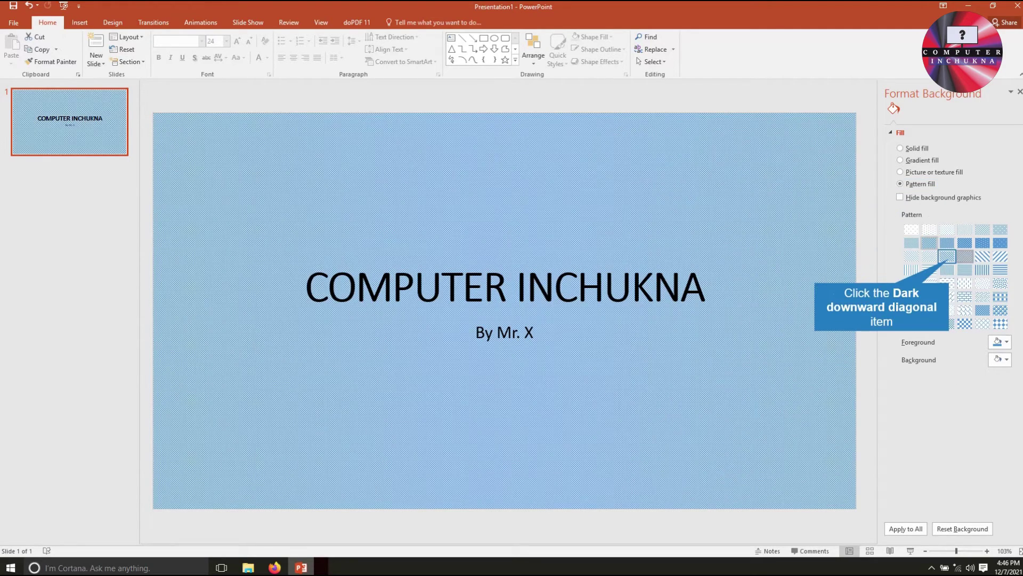
{"action": "left_click", "coordinate": [965, 256]}
{"action": "left_click", "coordinate": [964, 270]}
{"action": "left_click", "coordinate": [1001, 283]}
{"action": "left_click", "coordinate": [965, 310]}
{"action": "left_click", "coordinate": [947, 310]}
{"action": "left_click", "coordinate": [911, 310]}
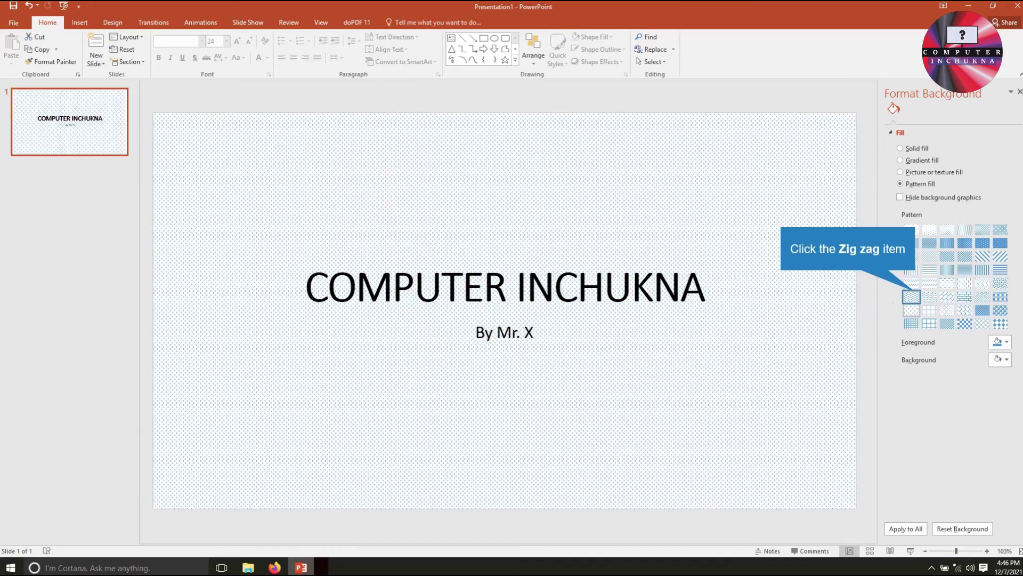
{"action": "left_click", "coordinate": [912, 297]}
{"action": "left_click", "coordinate": [901, 172]}
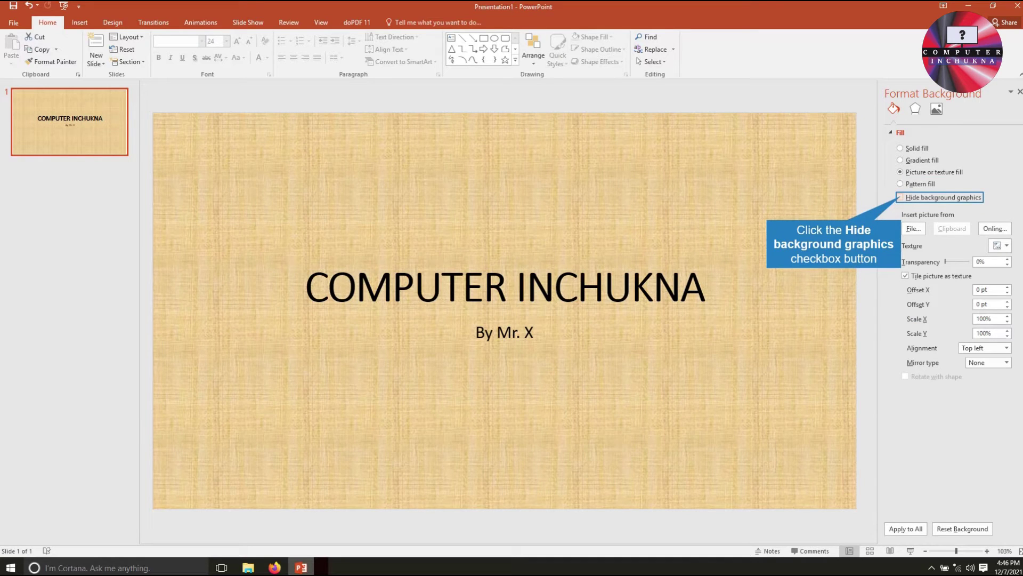
{"action": "left_click", "coordinate": [900, 197]}
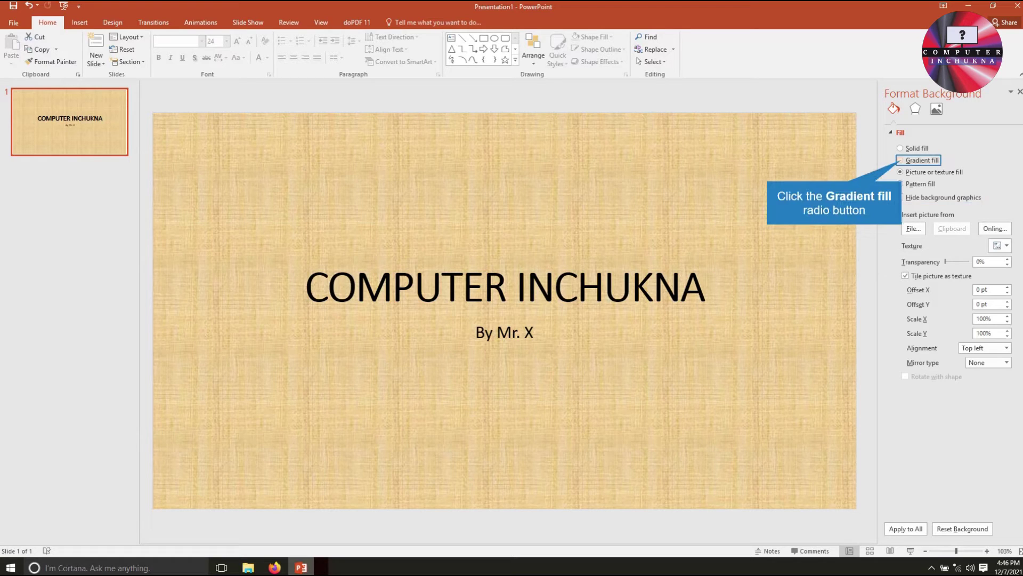
Return the title slide background to its orange gradient fill.
{"action": "left_click", "coordinate": [900, 160]}
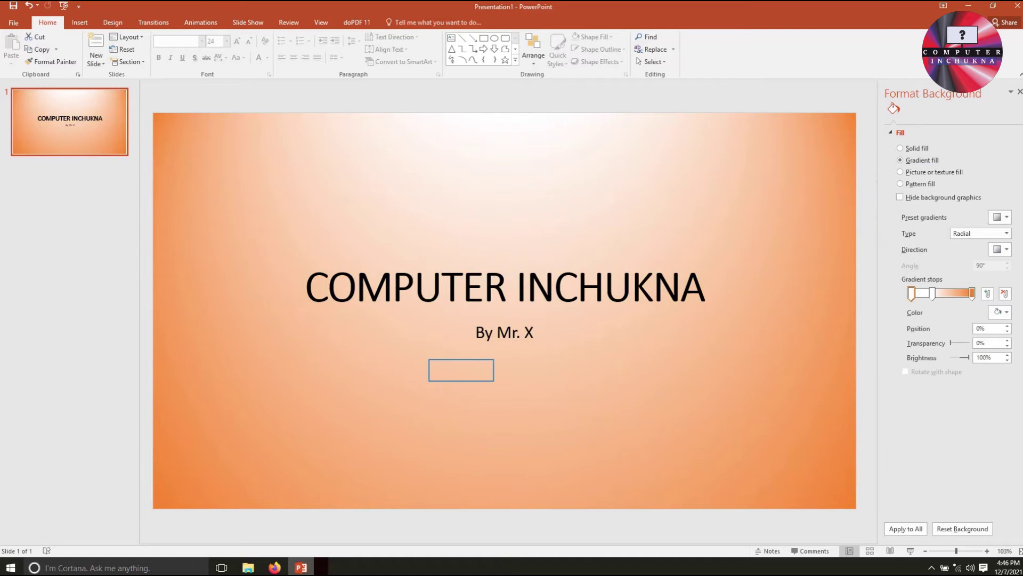
{"action": "left_click", "coordinate": [461, 370]}
{"action": "key", "text": "Escape"}
{"action": "key", "text": "Escape"}
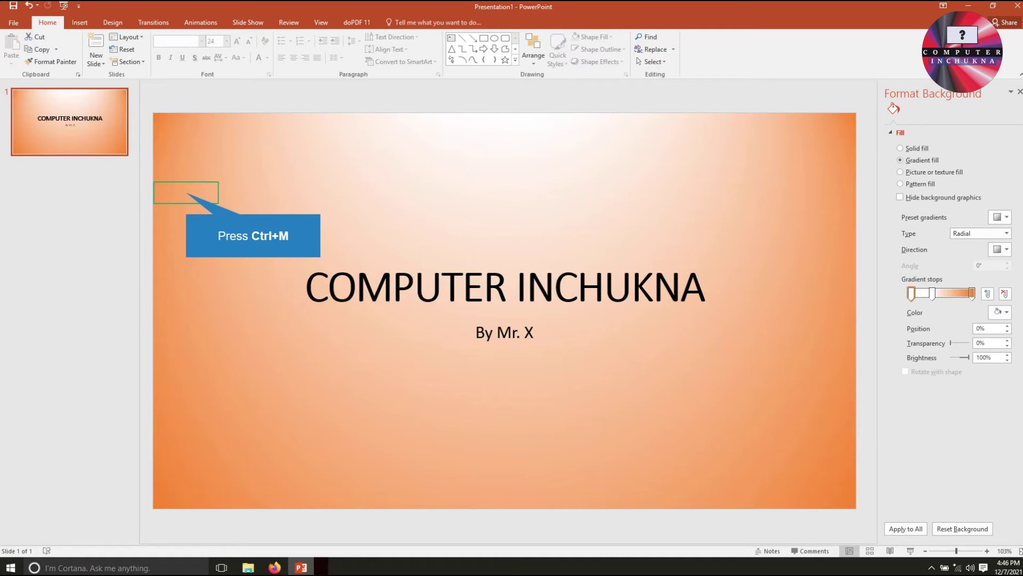
{"action": "key", "text": "ctrl+m"}
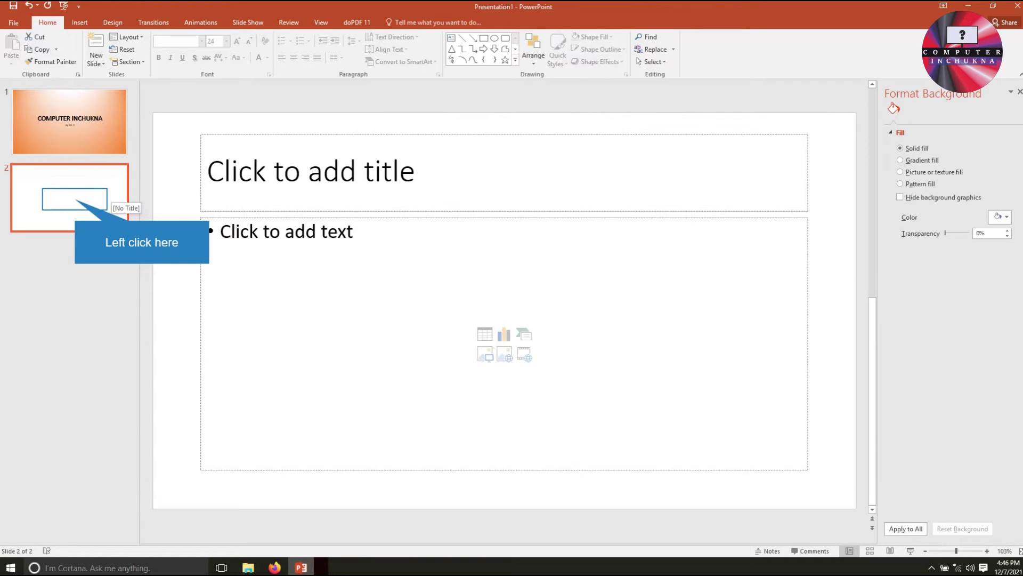
Bring up background formatting from the slide thumbnails, ending with slide 2 selected.
{"action": "right_click", "coordinate": [71, 129]}
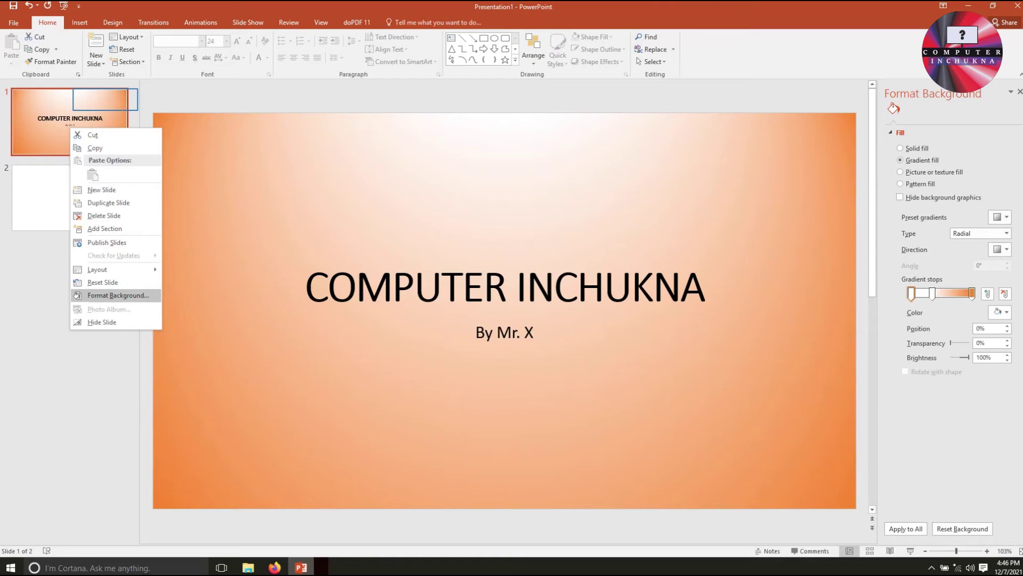
{"action": "left_click", "coordinate": [118, 295]}
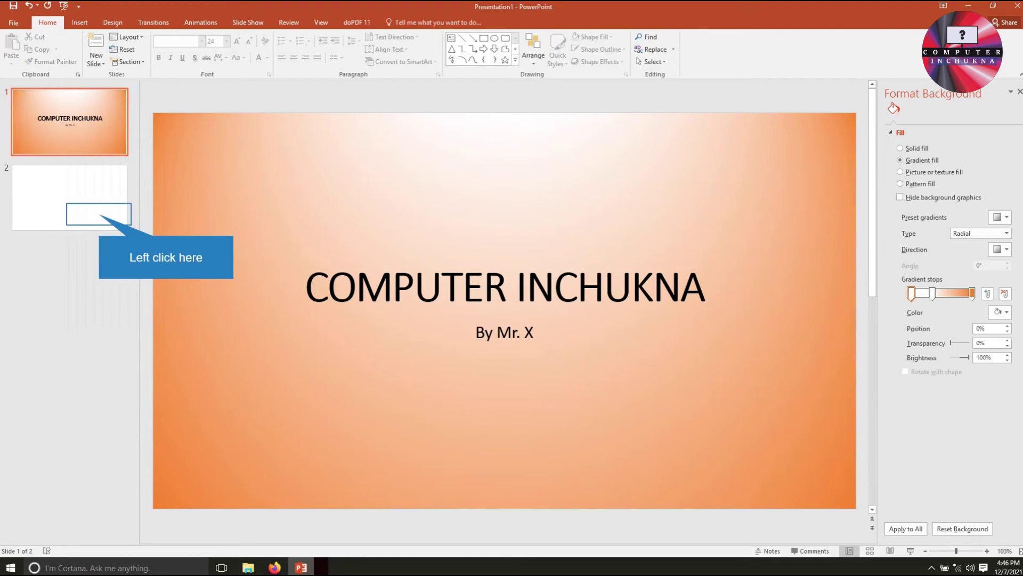
{"action": "right_click", "coordinate": [94, 198]}
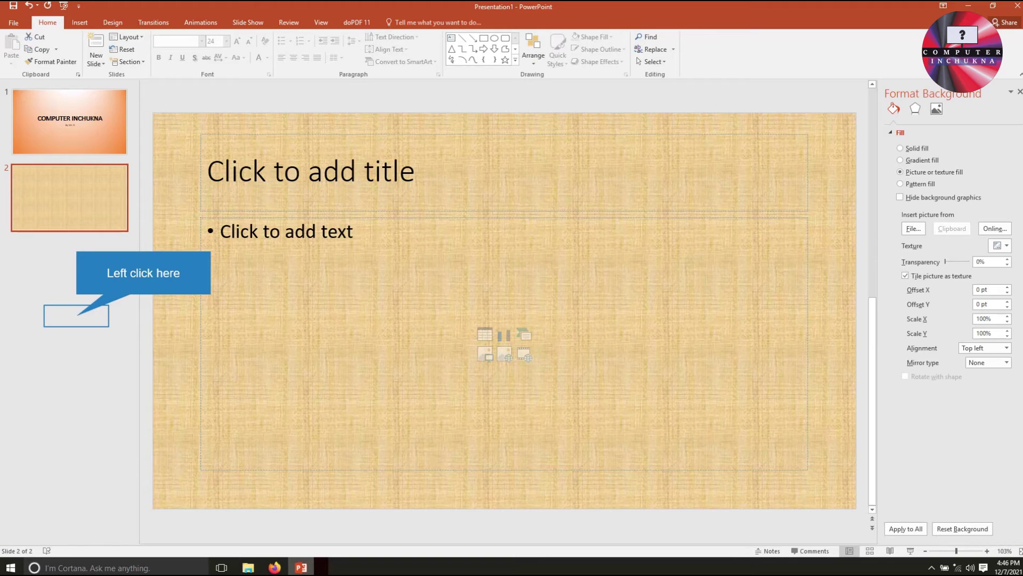
{"action": "left_click", "coordinate": [76, 316]}
{"action": "left_click", "coordinate": [98, 187]}
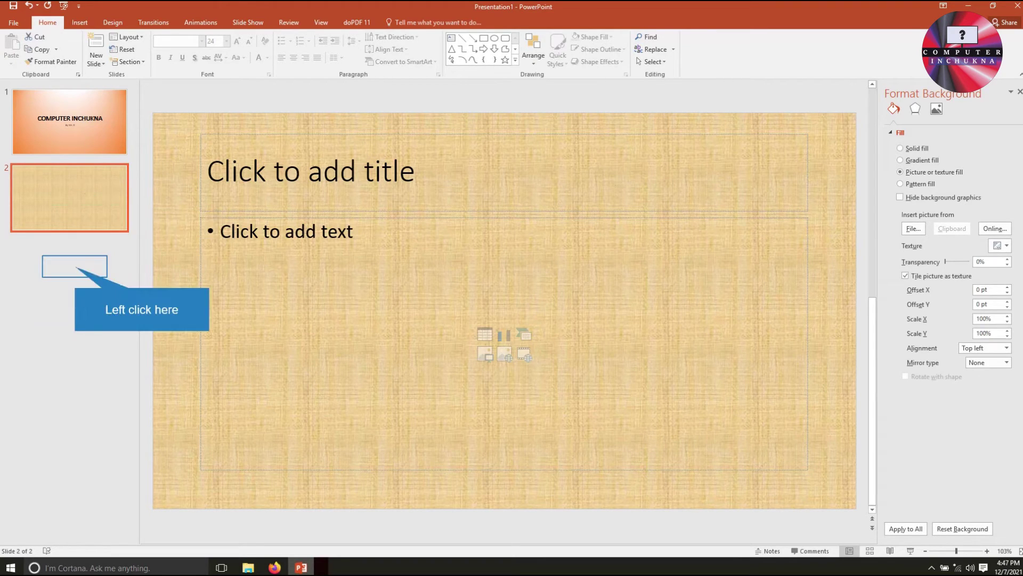
Add a third slide and give it a green linear preset gradient background.
{"action": "key", "text": "ctrl+m"}
{"action": "right_click", "coordinate": [76, 268]}
{"action": "left_click", "coordinate": [122, 434]}
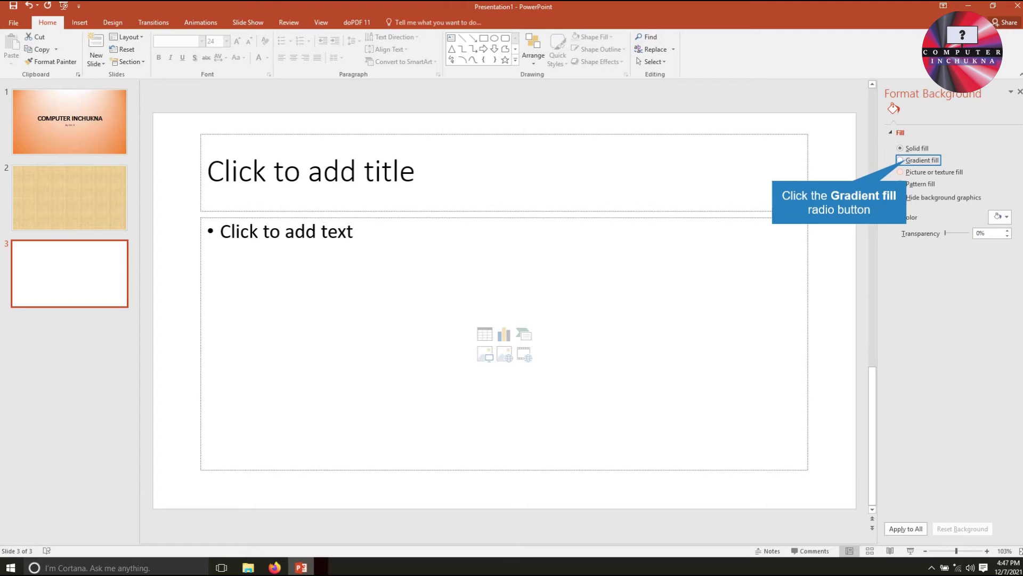
{"action": "left_click", "coordinate": [900, 159]}
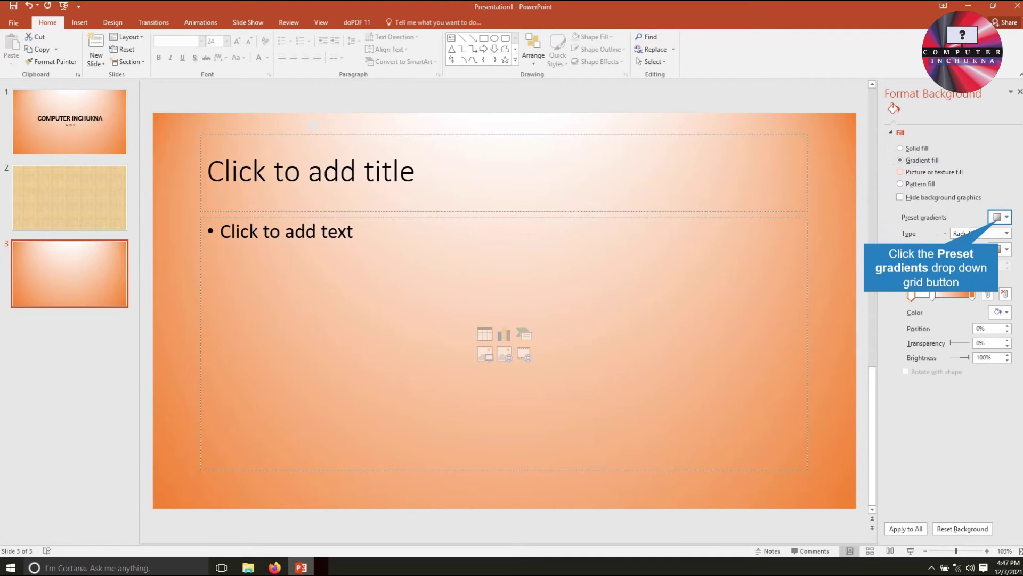
{"action": "left_click", "coordinate": [1000, 217]}
{"action": "left_click", "coordinate": [1014, 285]}
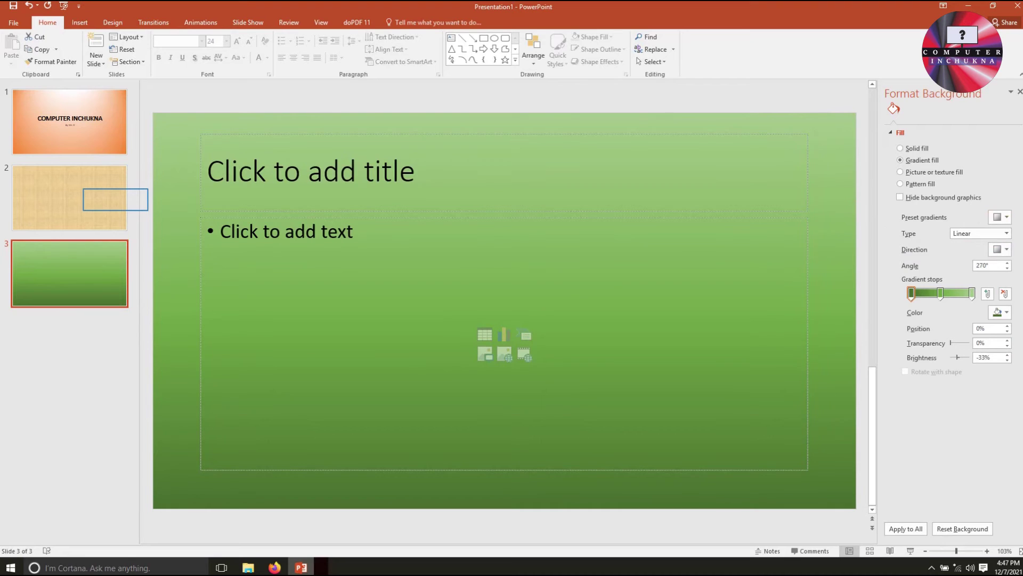
Click through slides 1–3 to compare their backgrounds.
{"action": "left_click", "coordinate": [116, 199]}
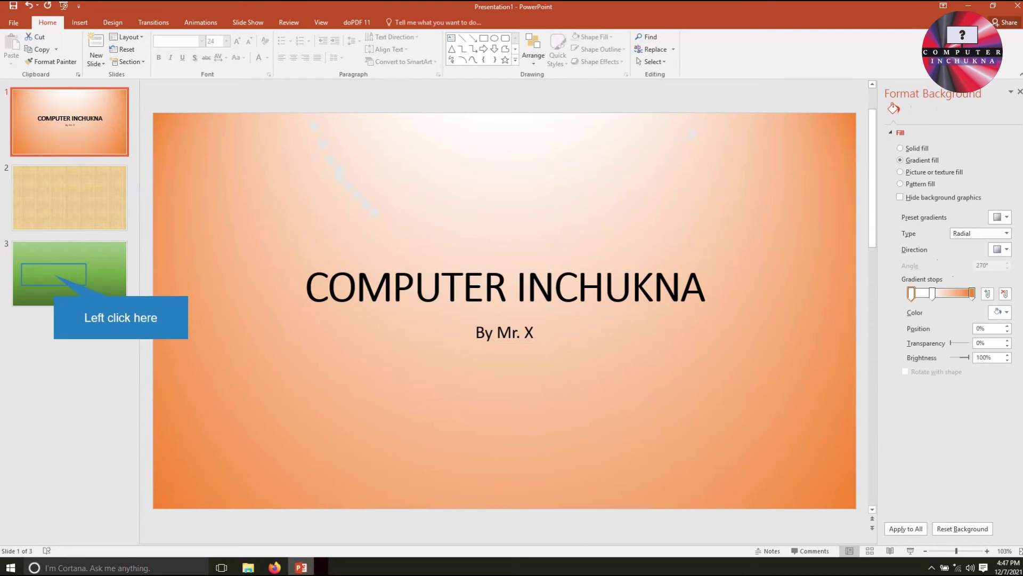
{"action": "left_click", "coordinate": [53, 274]}
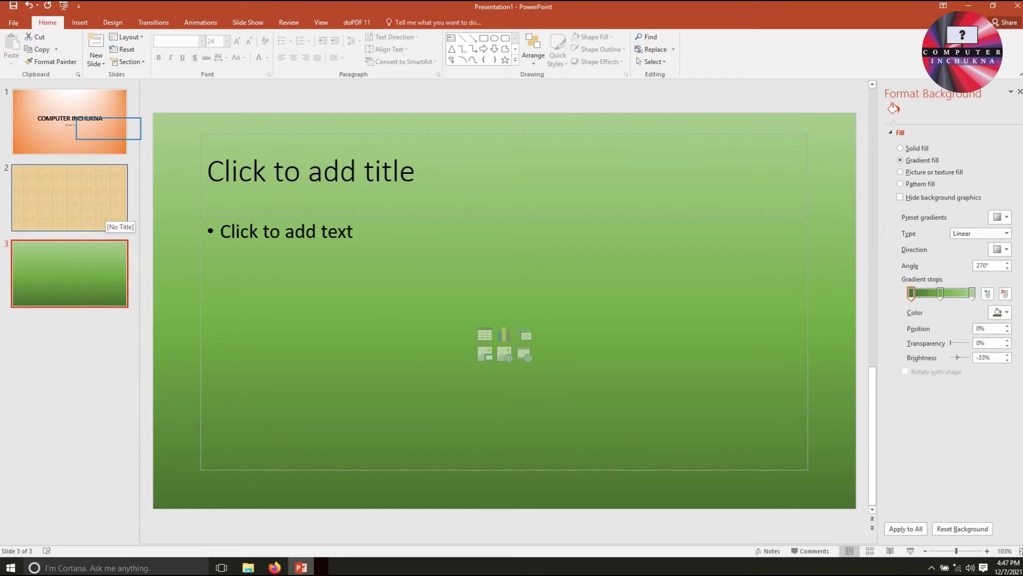
{"action": "left_click", "coordinate": [70, 122]}
{"action": "left_click", "coordinate": [69, 198]}
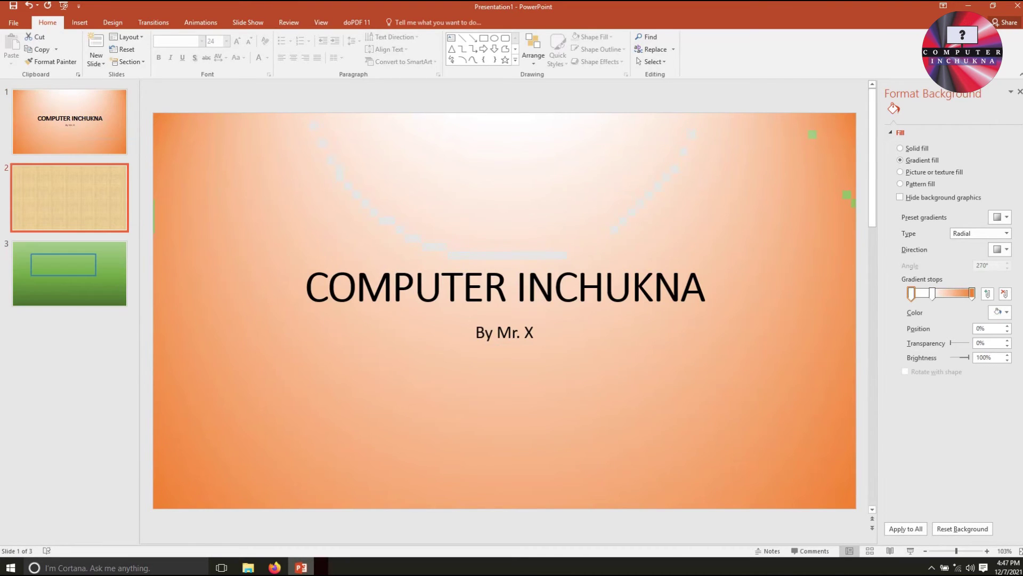
{"action": "left_click", "coordinate": [70, 274]}
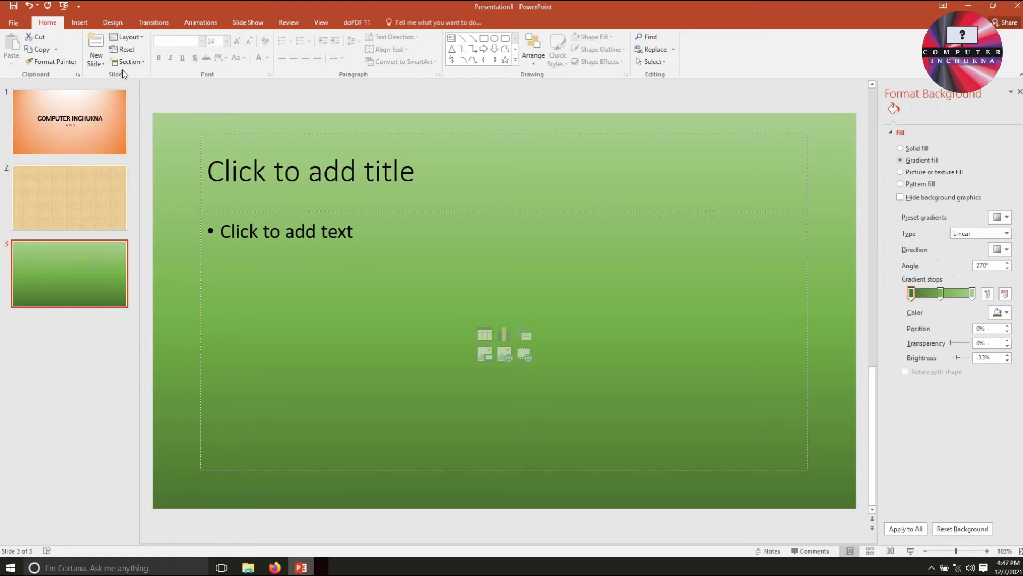
{"action": "left_click", "coordinate": [69, 128]}
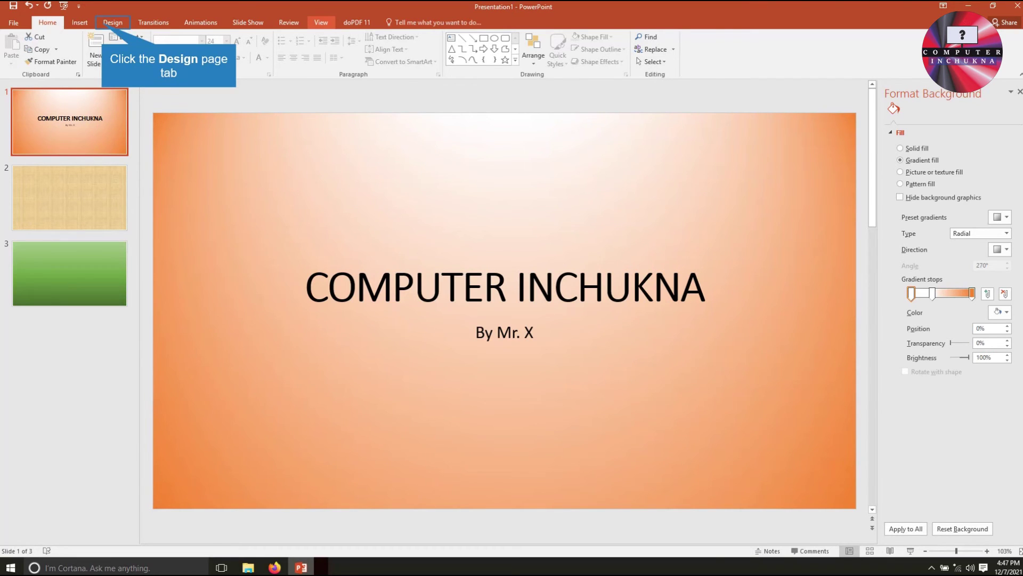
Apply the purple Ion theme to the deck, then switch to Ion Boardroom.
{"action": "left_click", "coordinate": [113, 22]}
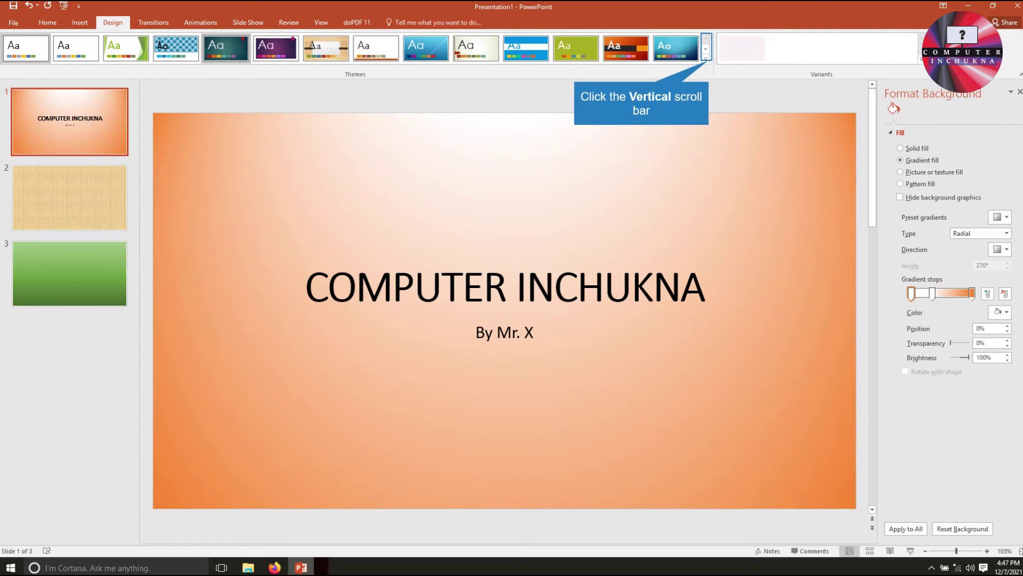
{"action": "left_click", "coordinate": [706, 58]}
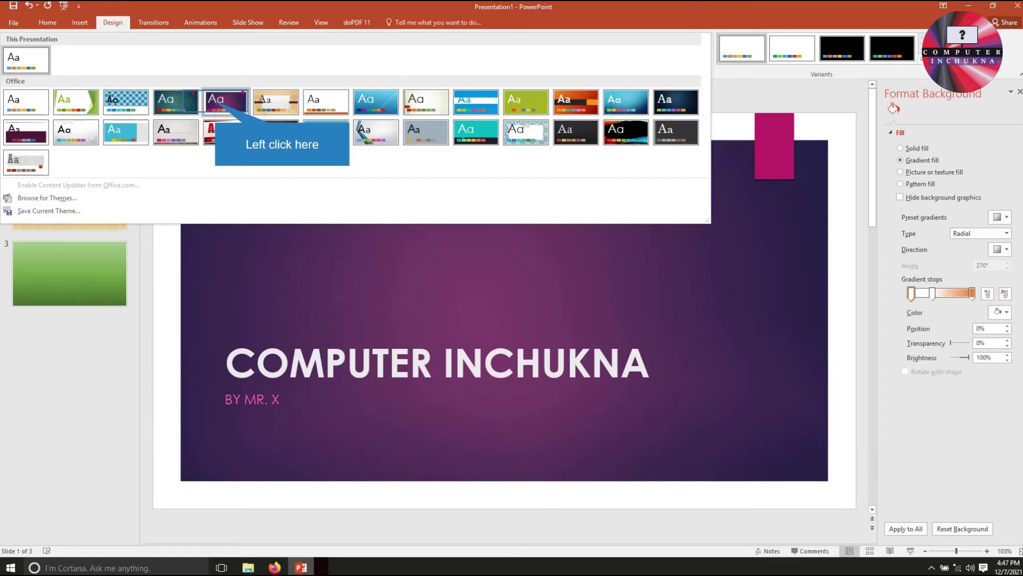
{"action": "left_click", "coordinate": [226, 101]}
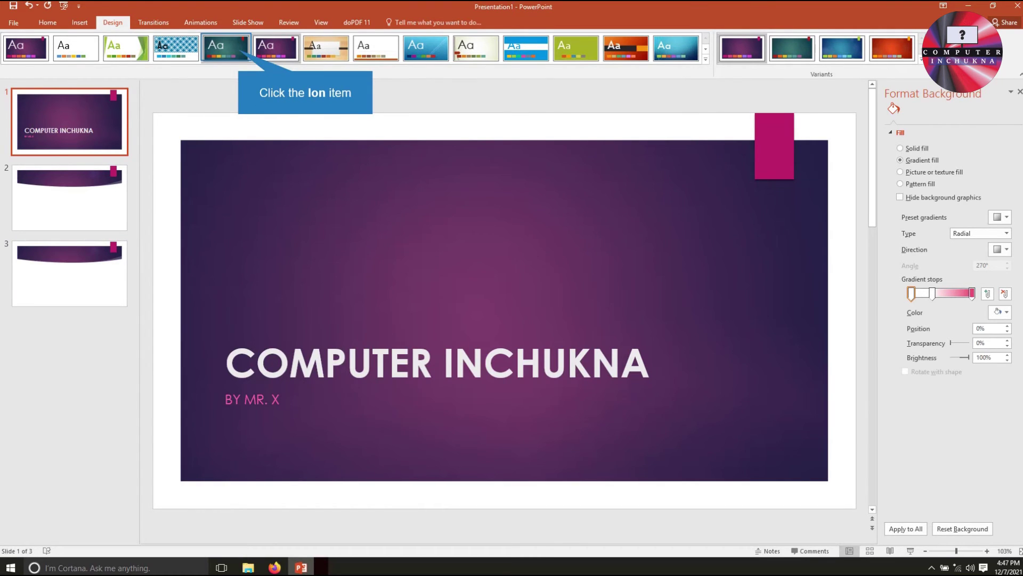
{"action": "left_click", "coordinate": [275, 48]}
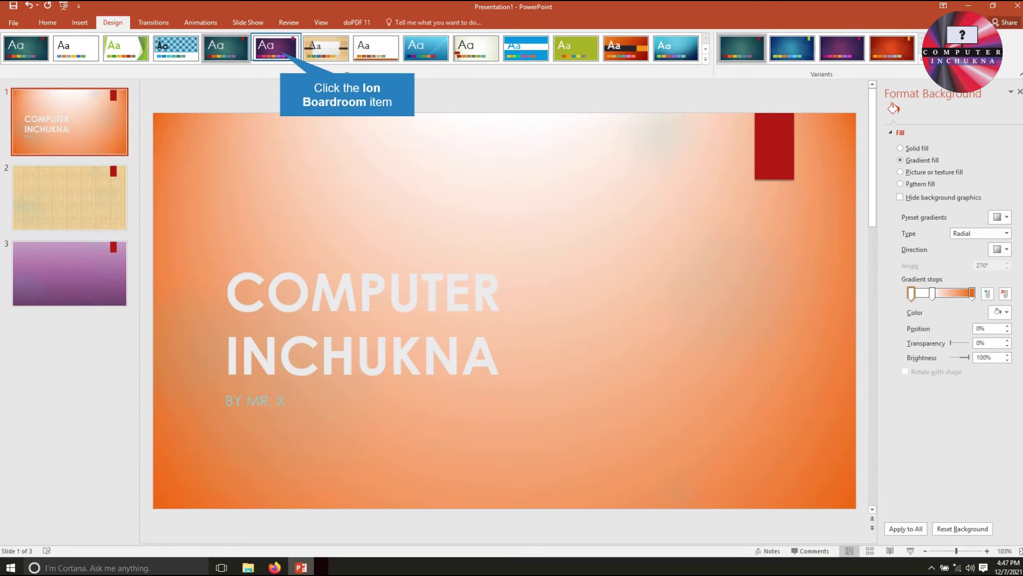
{"action": "left_click", "coordinate": [276, 48]}
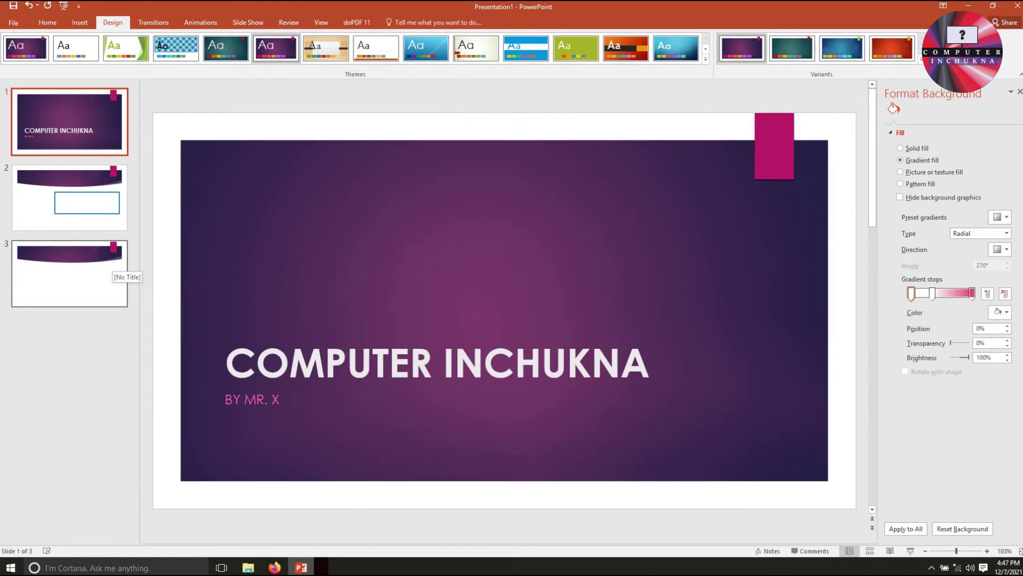
{"action": "key", "text": "Down"}
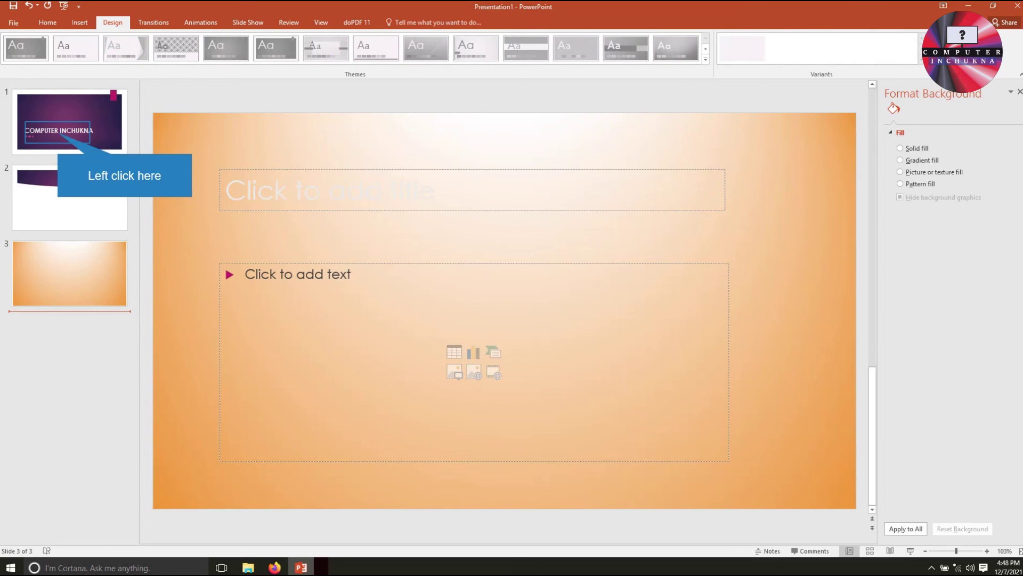
Step through slides 1–3 and return to the purple COMPUTER INCHUKNA title slide.
{"action": "left_click", "coordinate": [59, 130]}
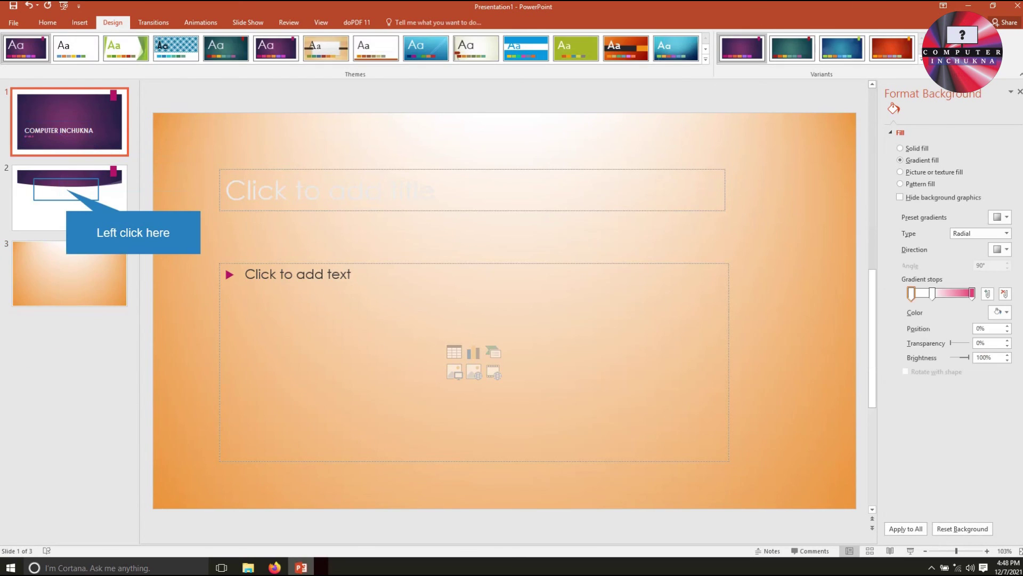
{"action": "left_click", "coordinate": [69, 197]}
{"action": "left_click", "coordinate": [70, 273]}
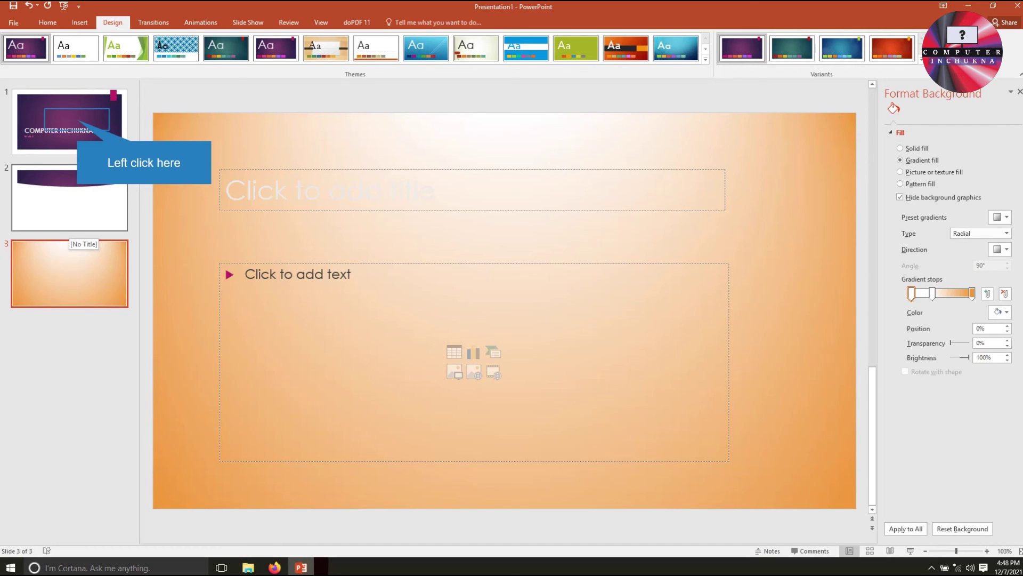
{"action": "left_click", "coordinate": [69, 121]}
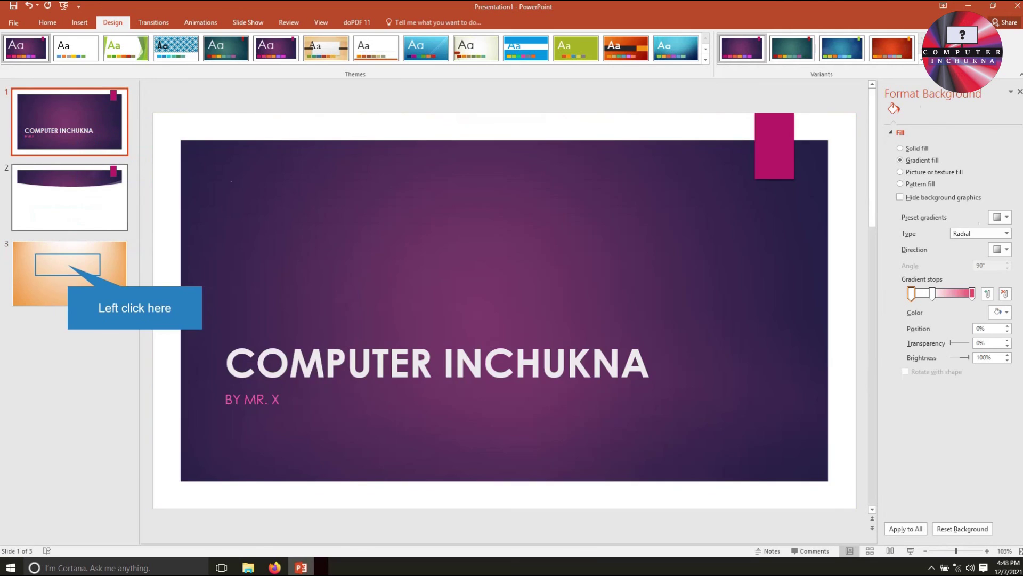